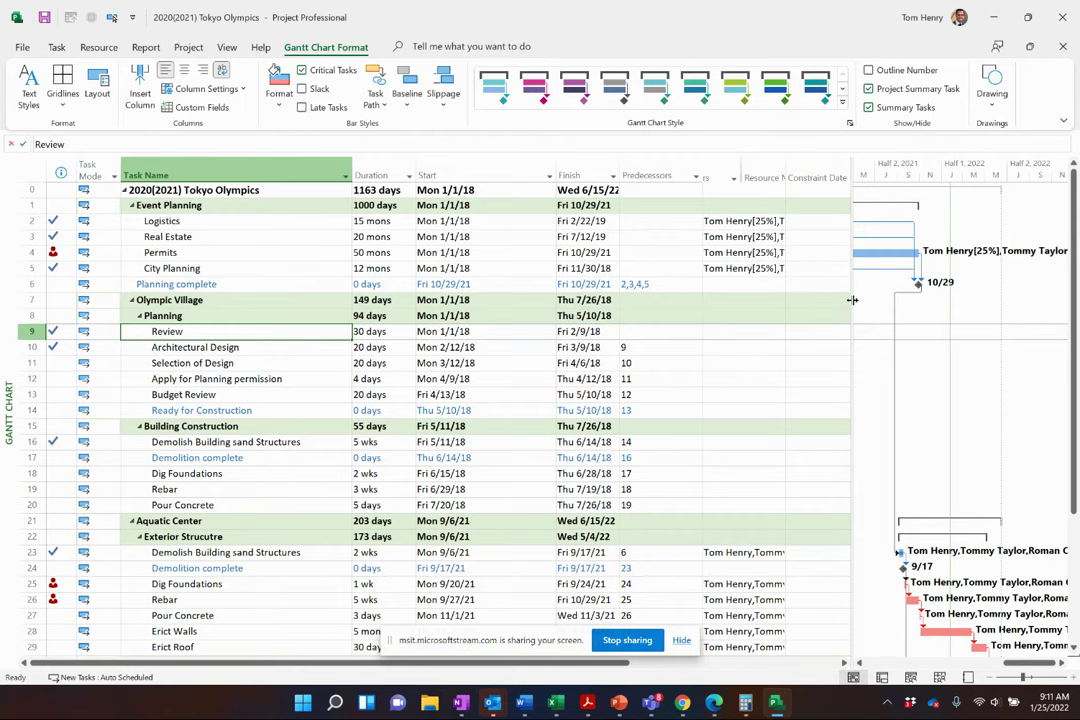
- Widen the Gantt chart pane and bring the Review task's bar into view on the timeline
{"action": "left_click_drag", "start_coordinate": [852, 299], "coordinate": [672, 300]}
{"action": "scroll", "coordinate": [828, 436], "scroll_direction": "down", "scroll_amount": 1}
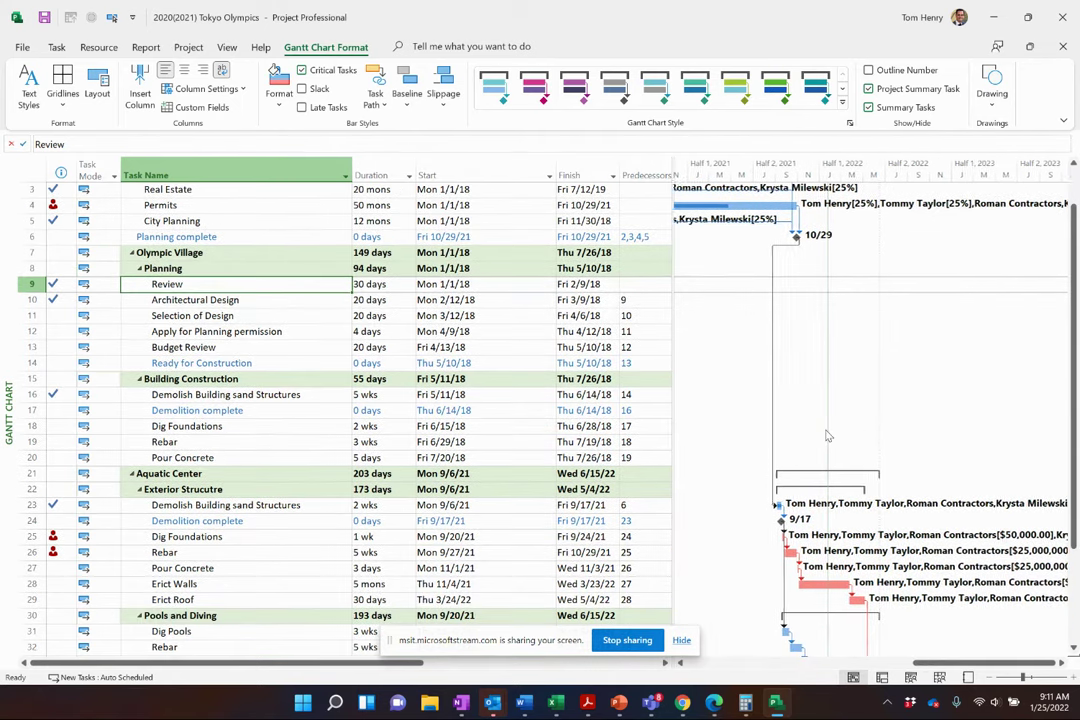
{"action": "key", "text": "ctrl+shift+F5"}
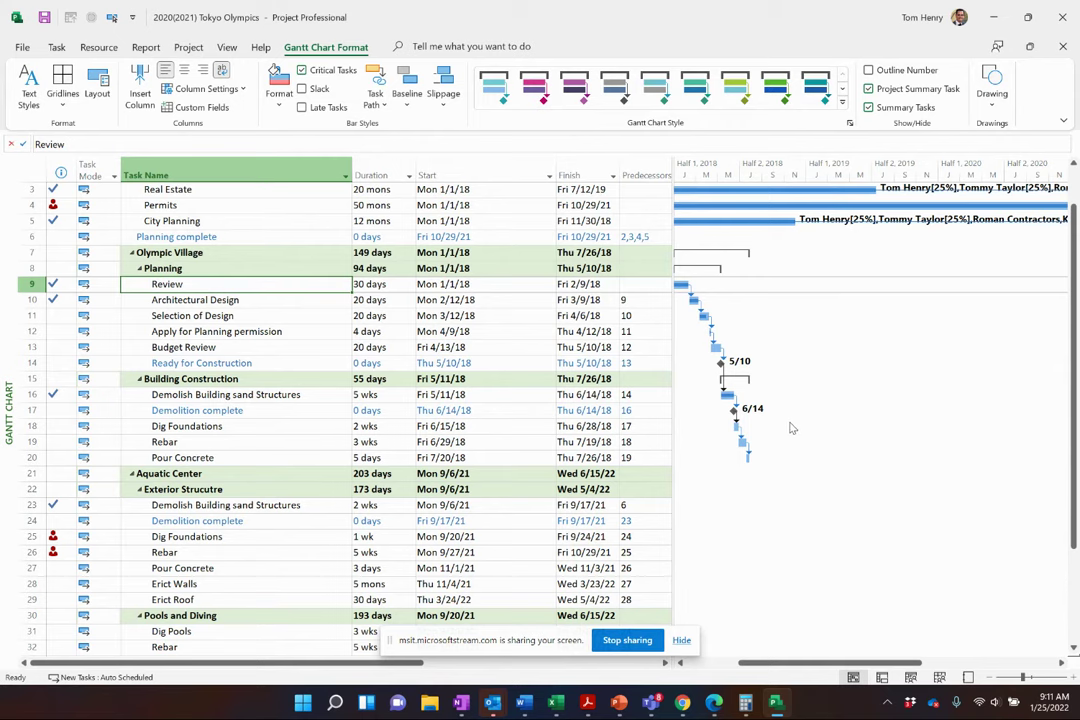
{"action": "scroll", "coordinate": [277, 307], "scroll_direction": "down", "scroll_amount": 2}
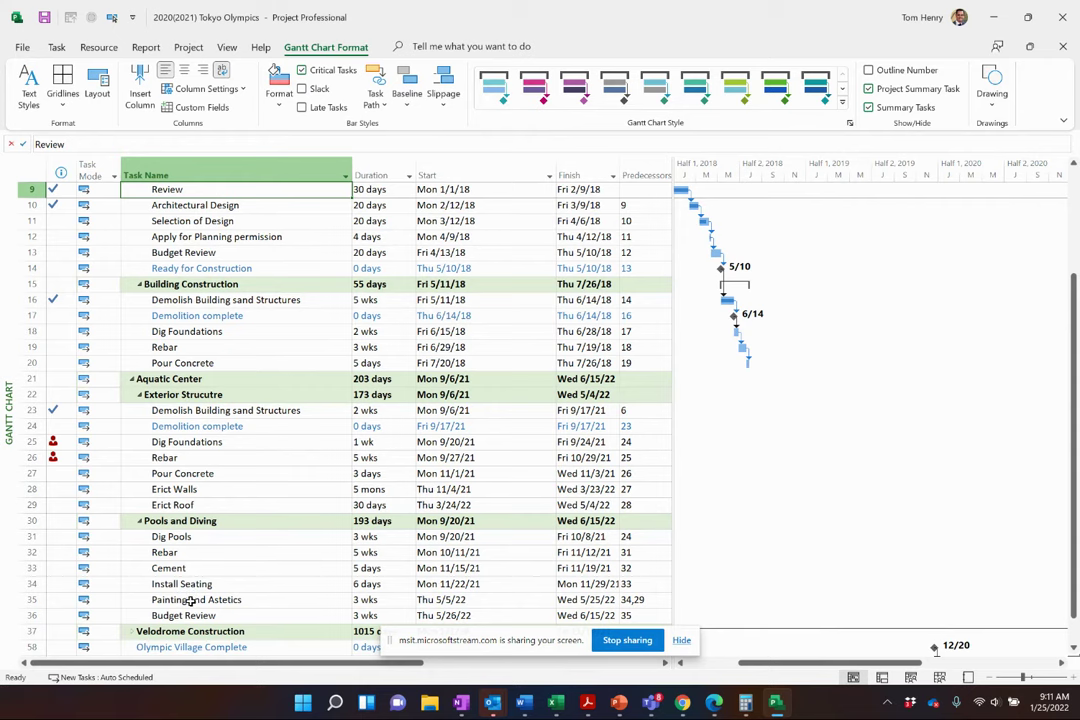
{"action": "scroll", "coordinate": [225, 283], "scroll_direction": "up", "scroll_amount": 3}
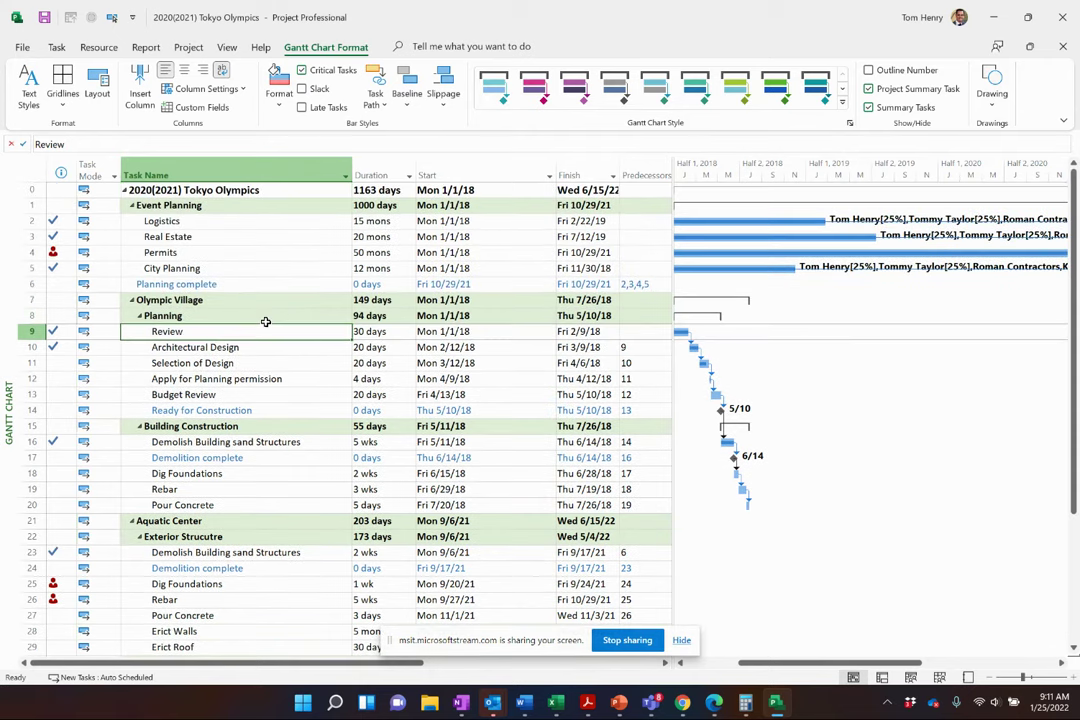
- Collapse the task outline to Level 1 and go through the top-level summary tasks and the Planning complete milestone
{"action": "left_click", "coordinate": [226, 48]}
{"action": "left_click", "coordinate": [425, 94]}
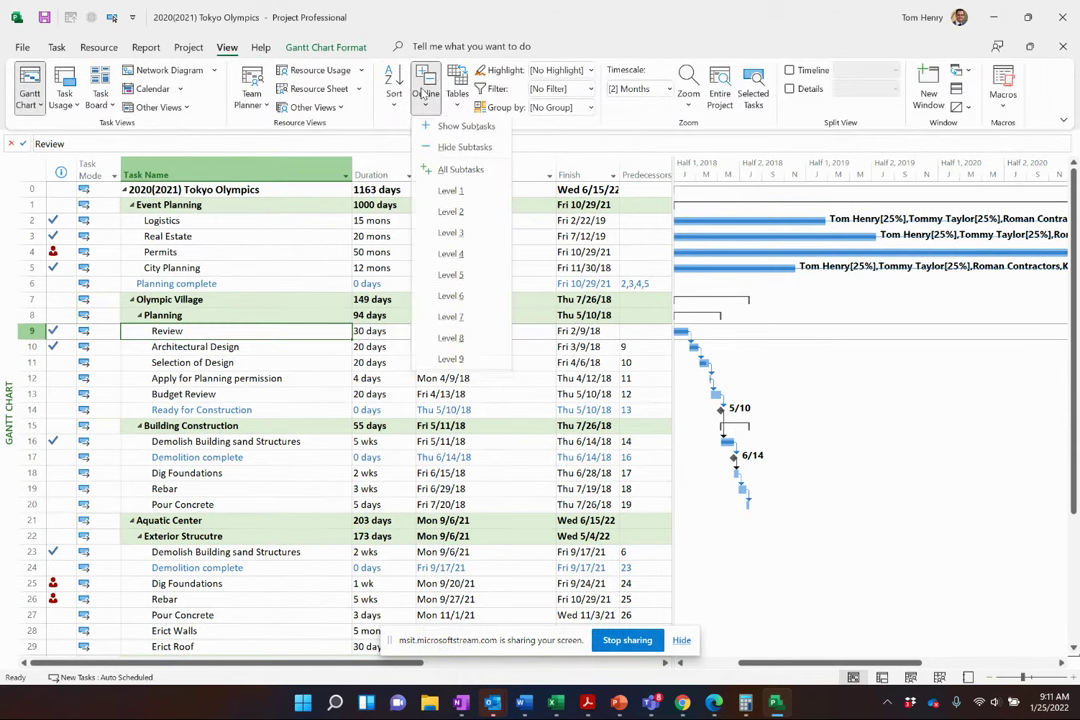
{"action": "left_click", "coordinate": [452, 190]}
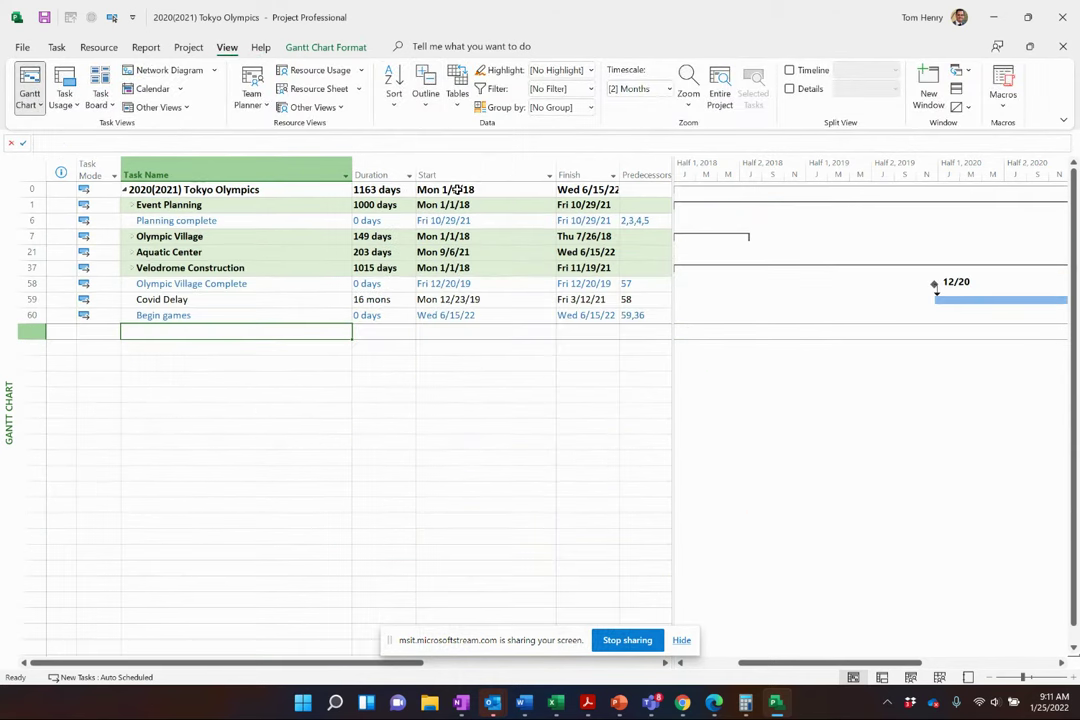
{"action": "left_click", "coordinate": [217, 190]}
{"action": "left_click", "coordinate": [205, 205]}
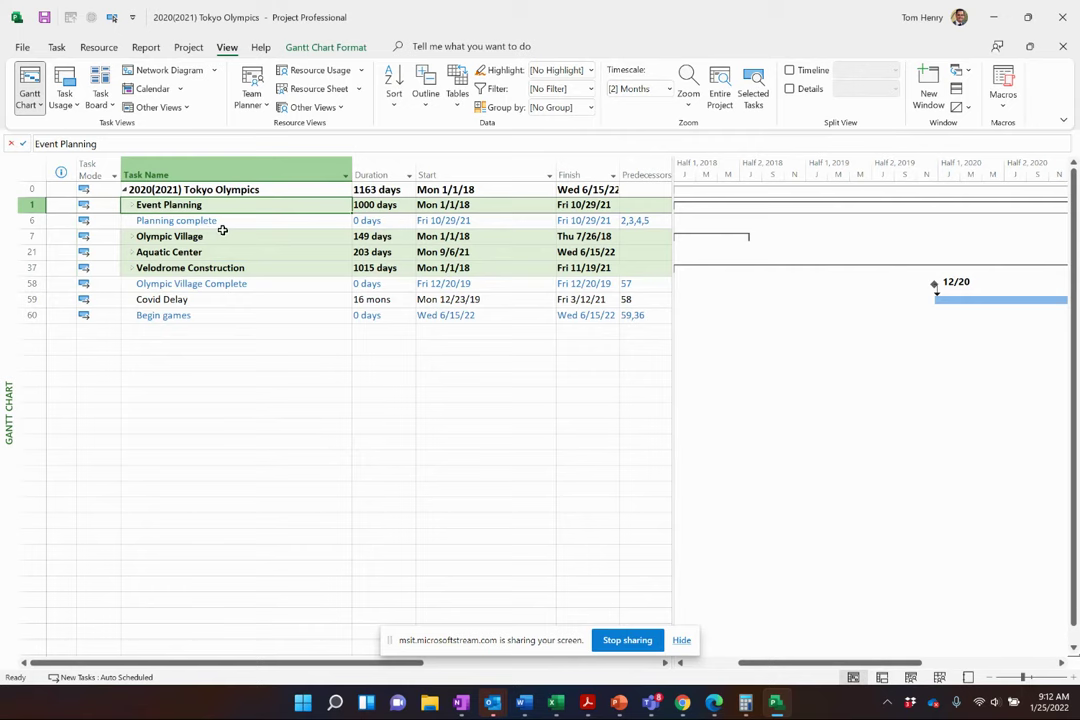
{"action": "left_click", "coordinate": [223, 237]}
{"action": "left_click", "coordinate": [224, 253]}
{"action": "left_click", "coordinate": [222, 267]}
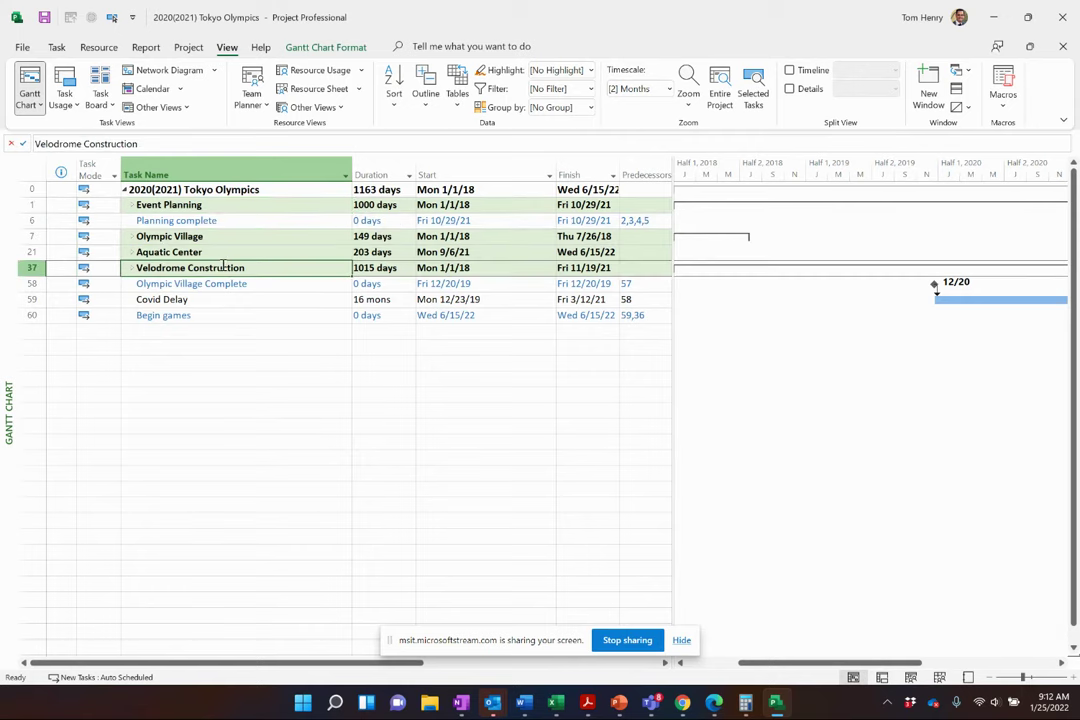
{"action": "left_click", "coordinate": [267, 220]}
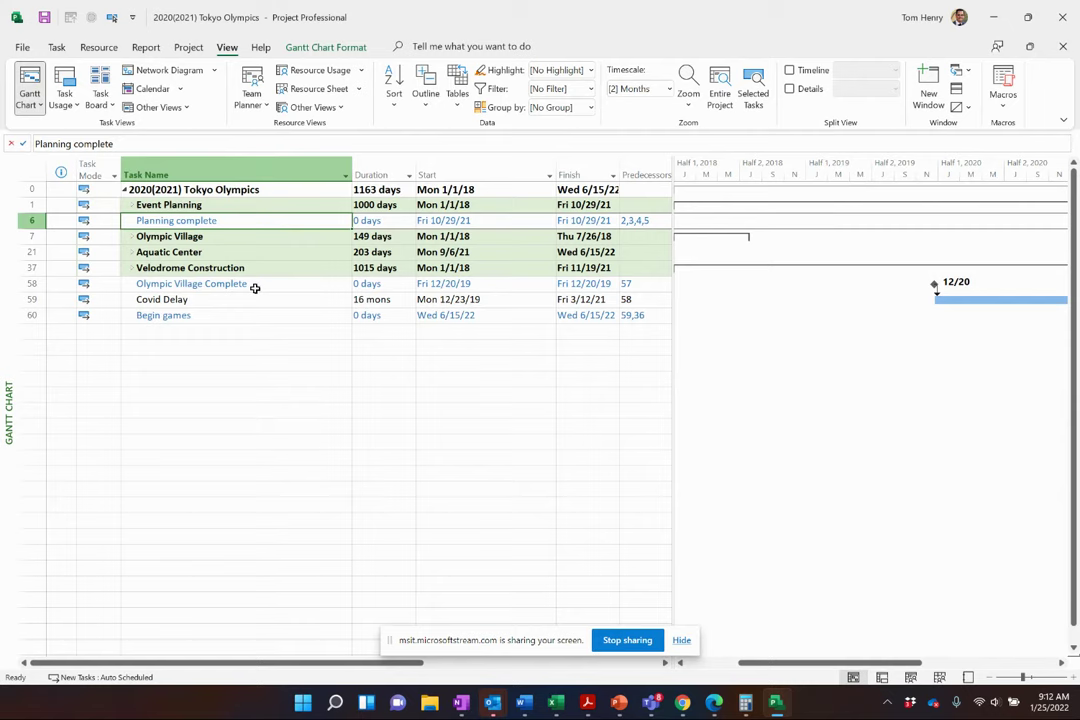
- Expand the task outline to Level 2 and on to Level 3, and examine the Permits and Planning complete tasks
{"action": "left_click", "coordinate": [423, 95]}
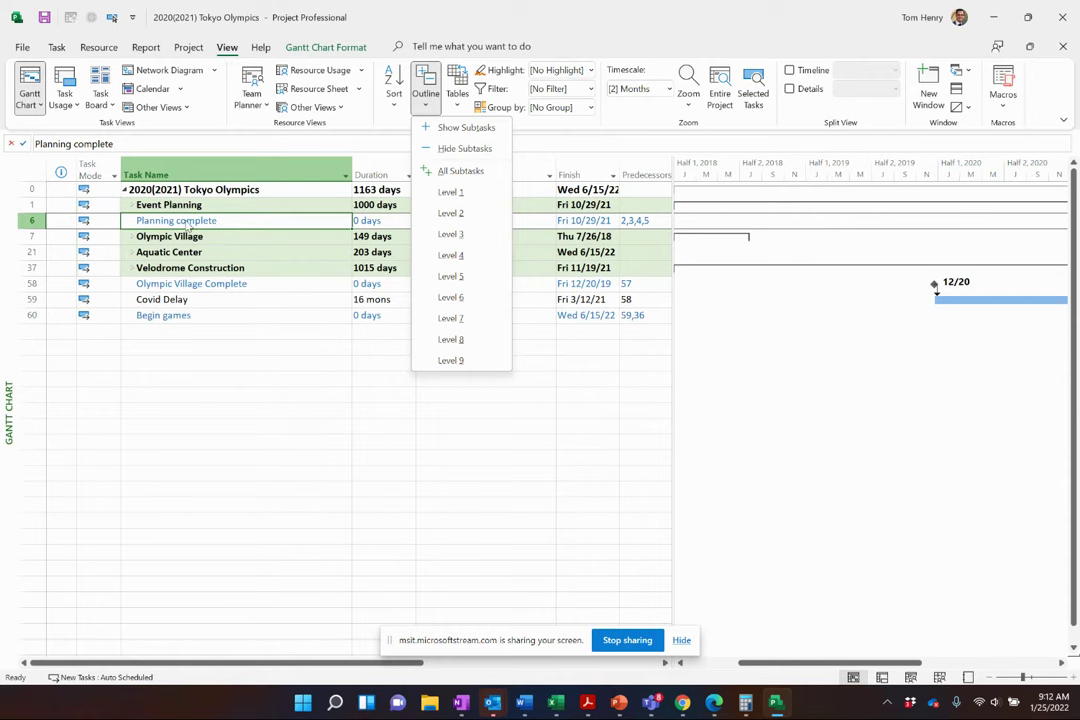
{"action": "left_click", "coordinate": [450, 213]}
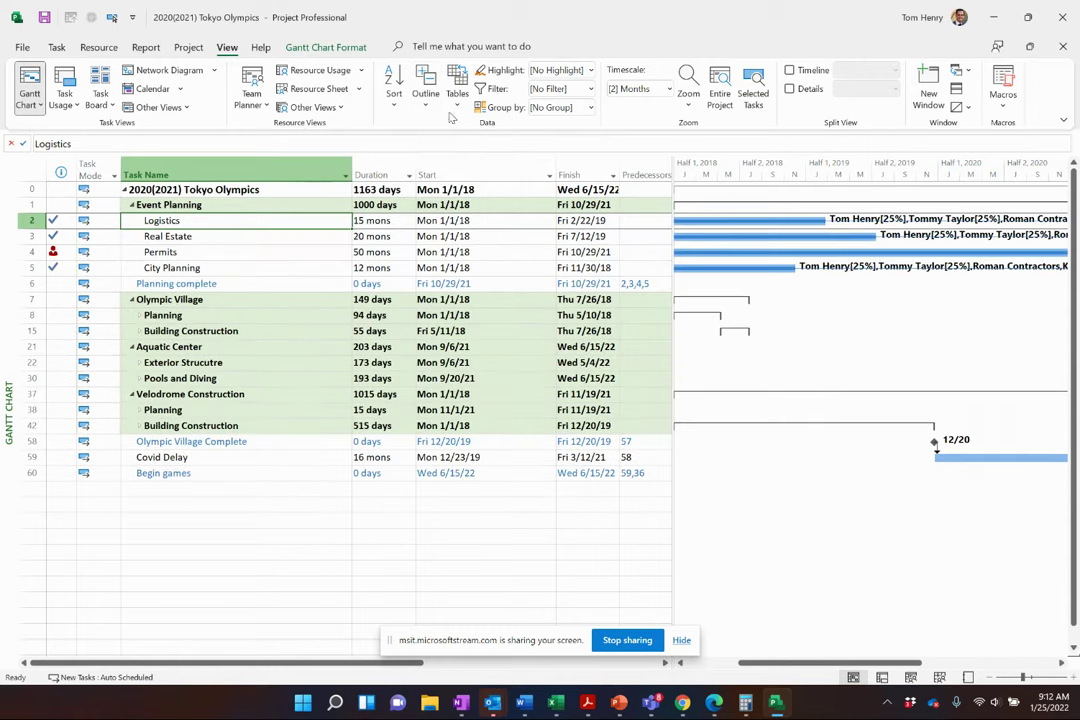
{"action": "left_click", "coordinate": [425, 104]}
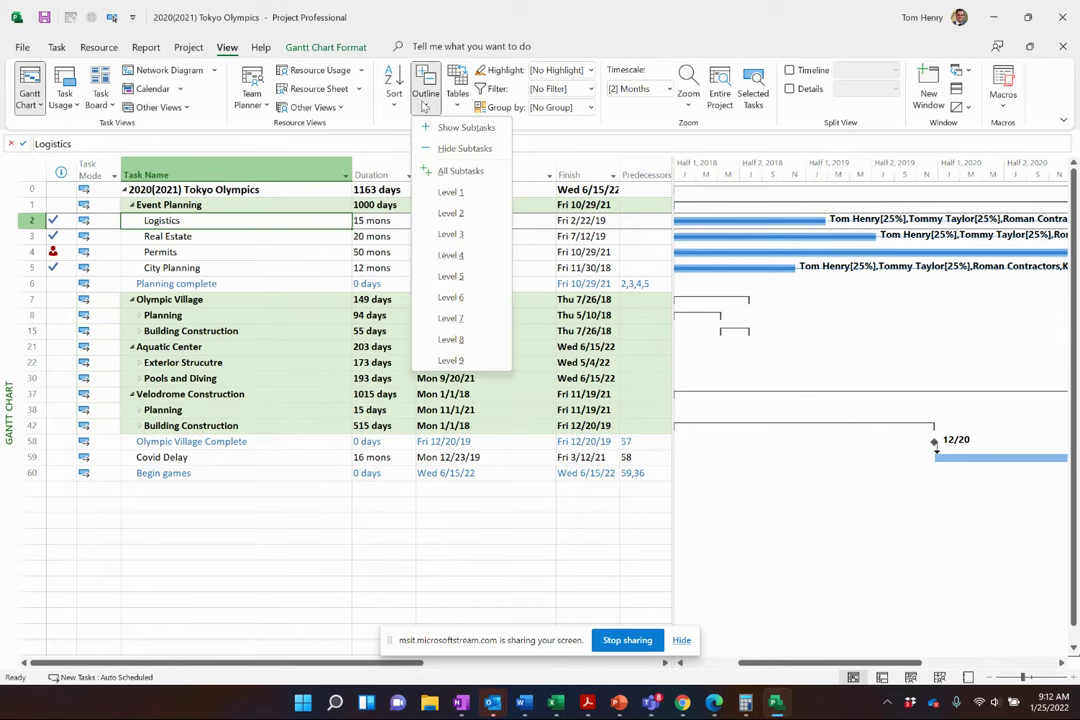
{"action": "left_click", "coordinate": [450, 234]}
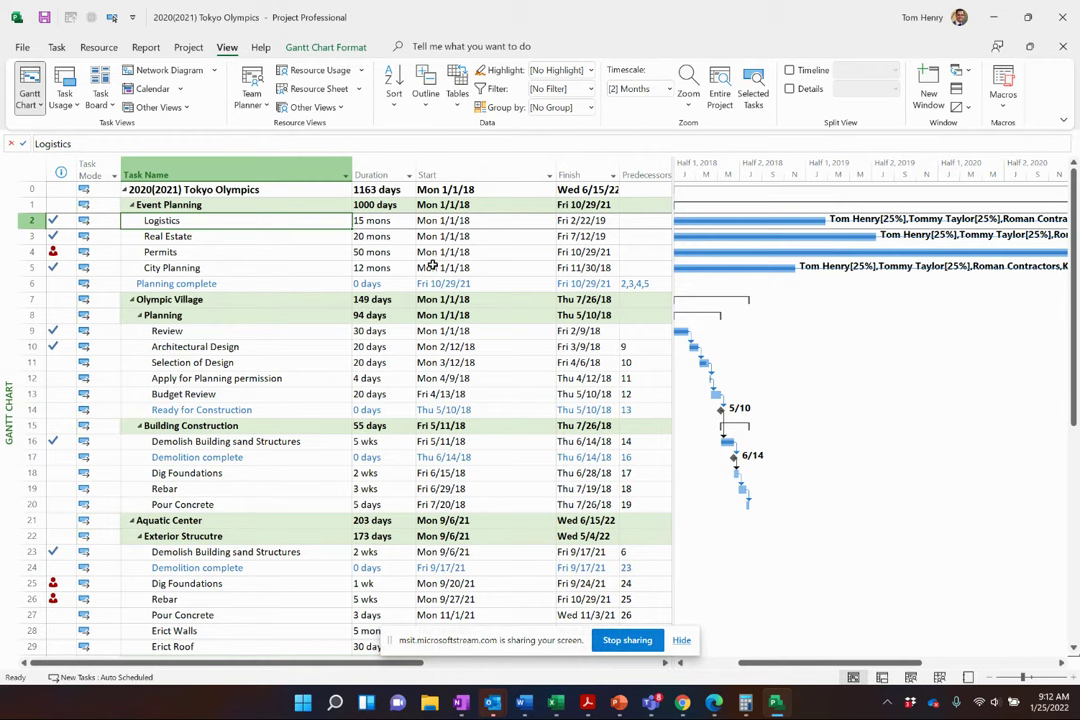
{"action": "left_click", "coordinate": [206, 250]}
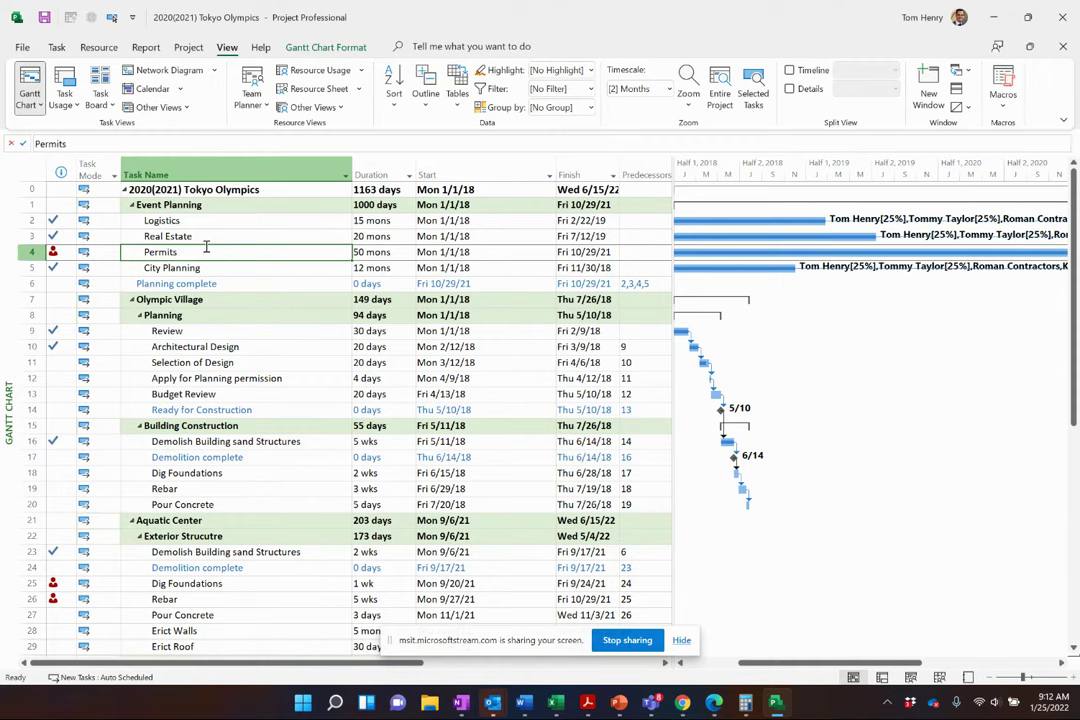
{"action": "left_click", "coordinate": [241, 287]}
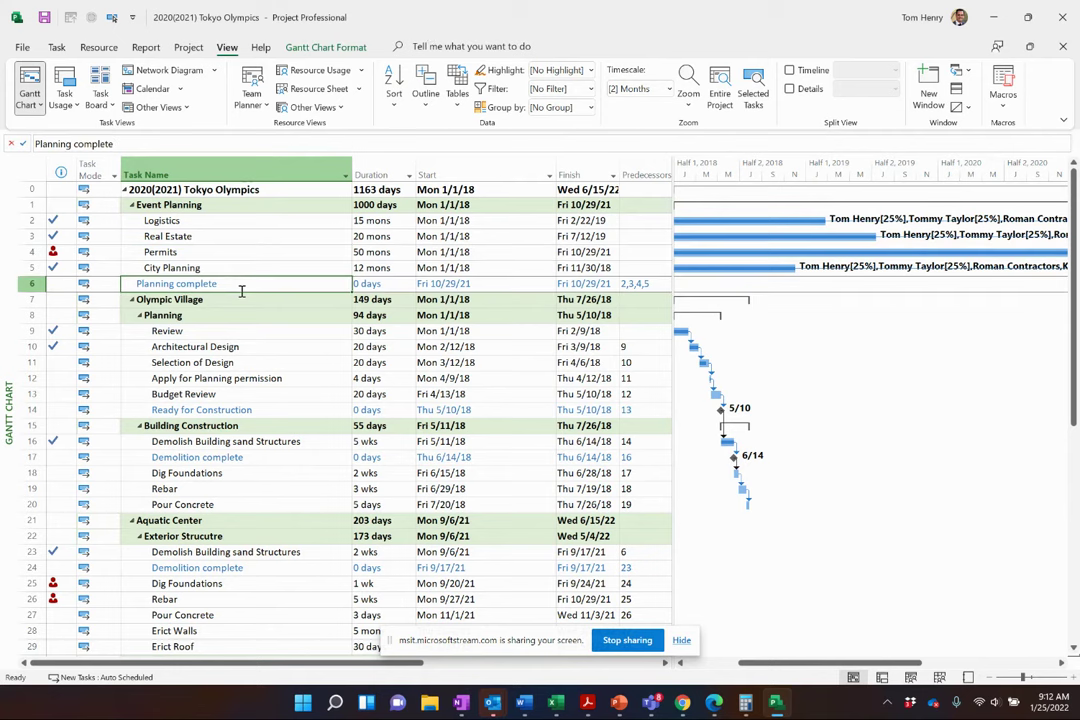
- Show outline numbers in front of the task names and look over the numbered task list
{"action": "left_click", "coordinate": [322, 47]}
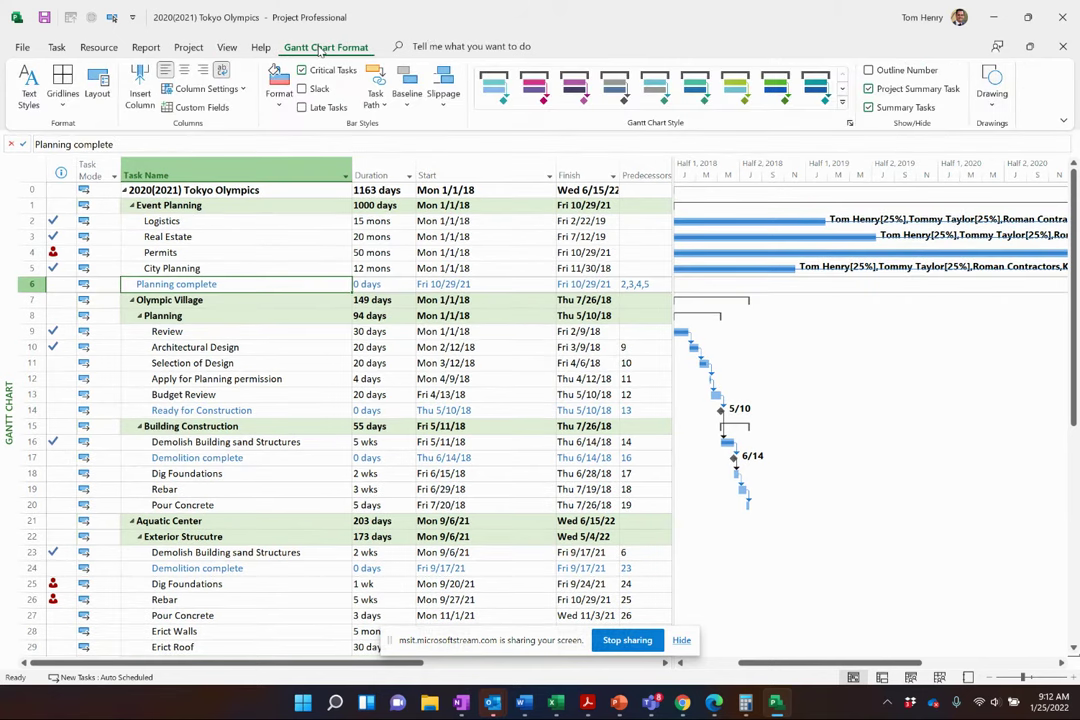
{"action": "left_click", "coordinate": [869, 71]}
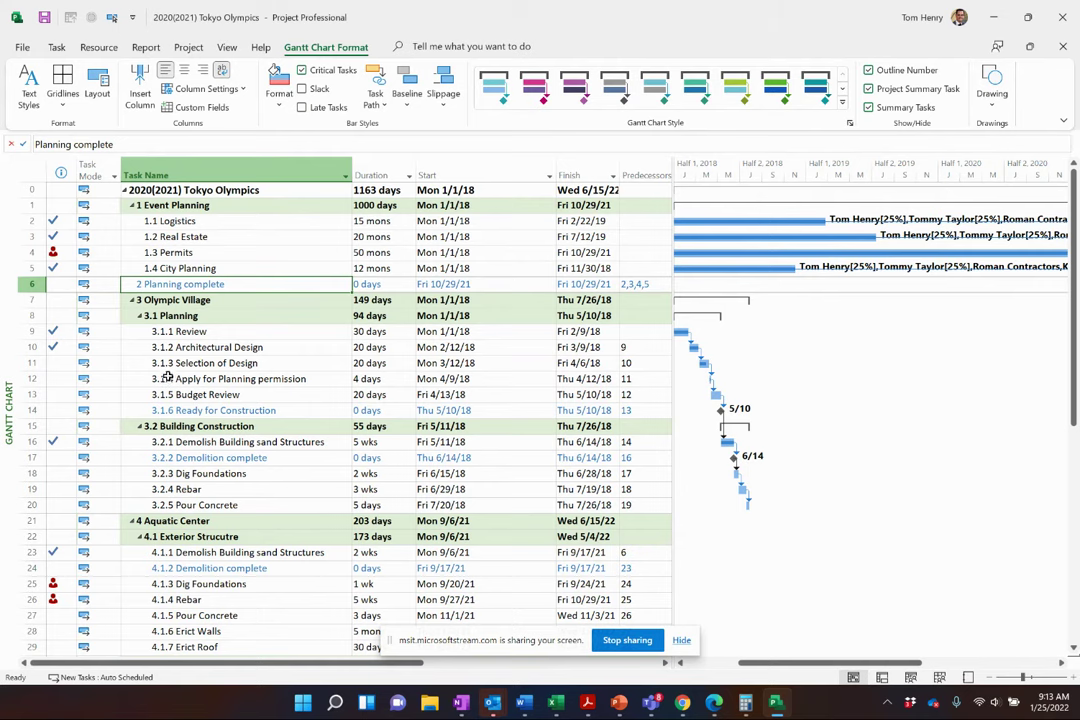
{"action": "scroll", "coordinate": [195, 430], "scroll_direction": "down", "scroll_amount": 2}
{"action": "scroll", "coordinate": [204, 441], "scroll_direction": "up", "scroll_amount": 2}
- Collapse the outline to Level 1 and expand only the Event Planning summary task
{"action": "left_click", "coordinate": [226, 47]}
{"action": "left_click", "coordinate": [425, 85]}
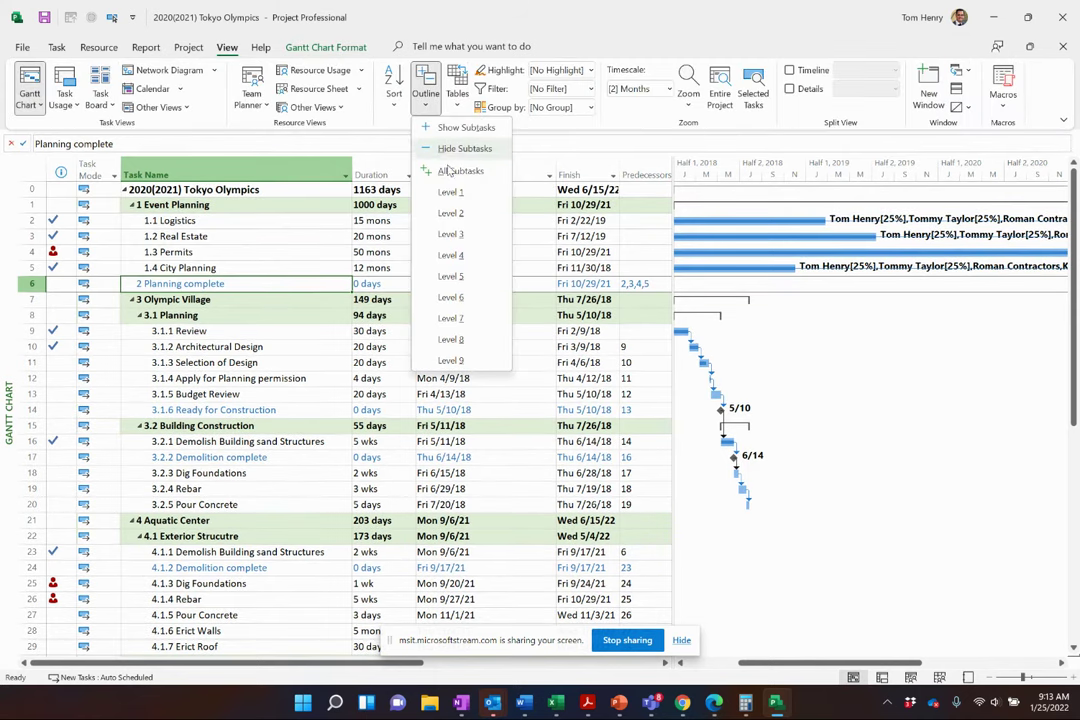
{"action": "left_click", "coordinate": [445, 188]}
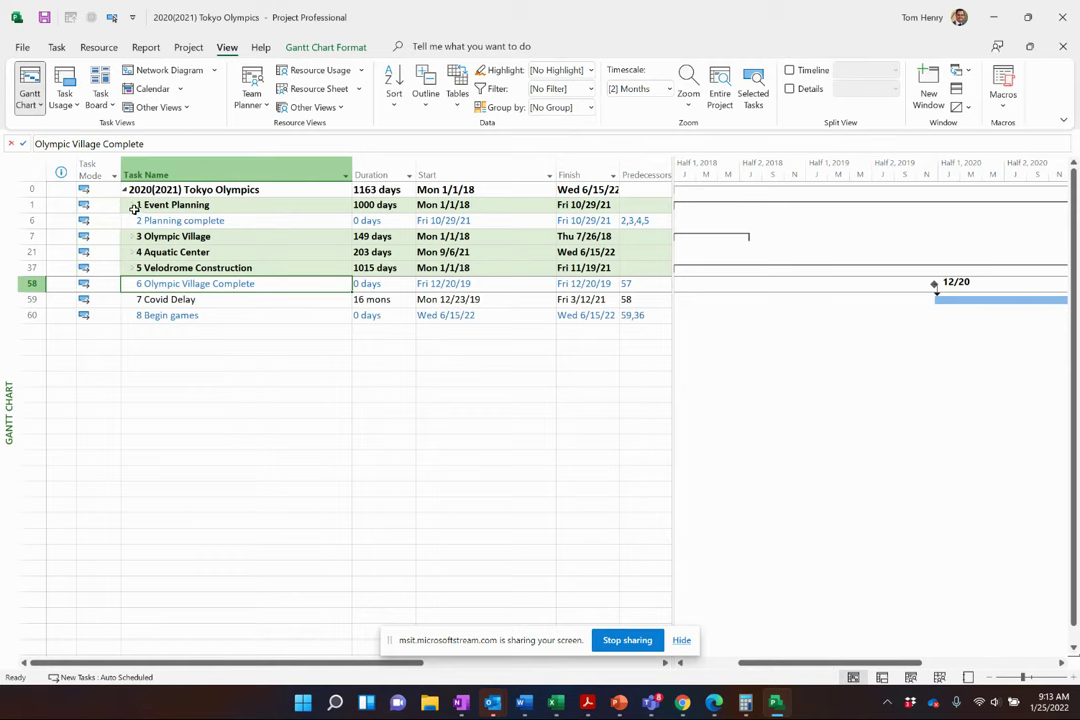
{"action": "left_click", "coordinate": [170, 222]}
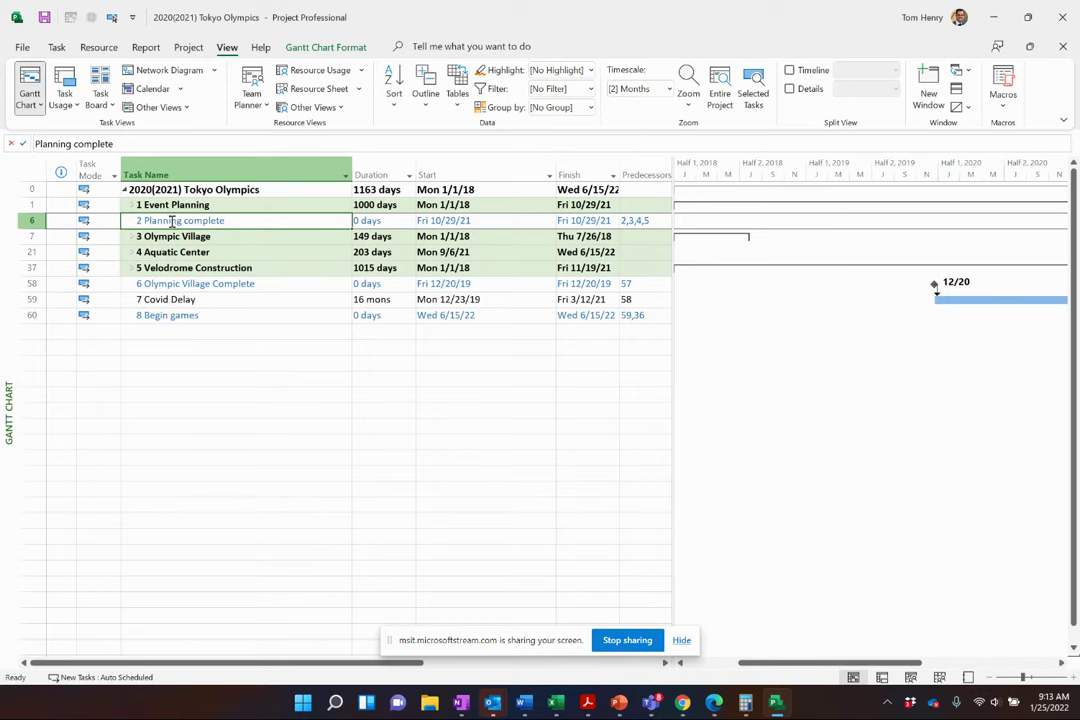
{"action": "left_click", "coordinate": [131, 205]}
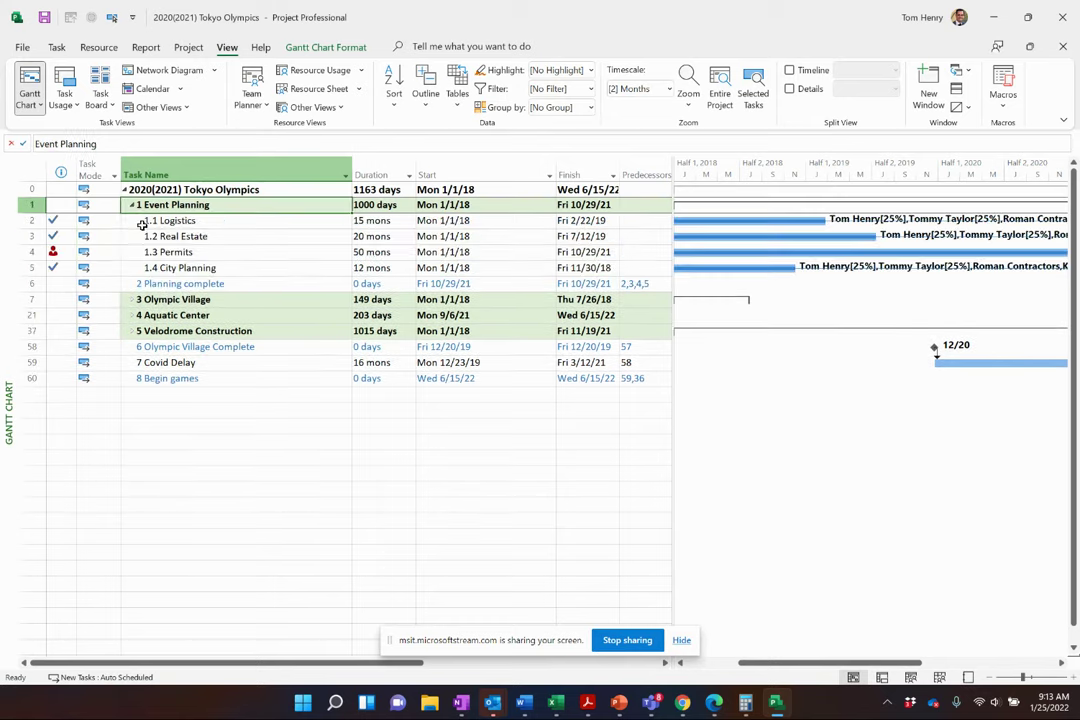
- Indent the Planning complete milestone one level so it belongs to the Event Planning summary task
{"action": "left_click", "coordinate": [158, 285]}
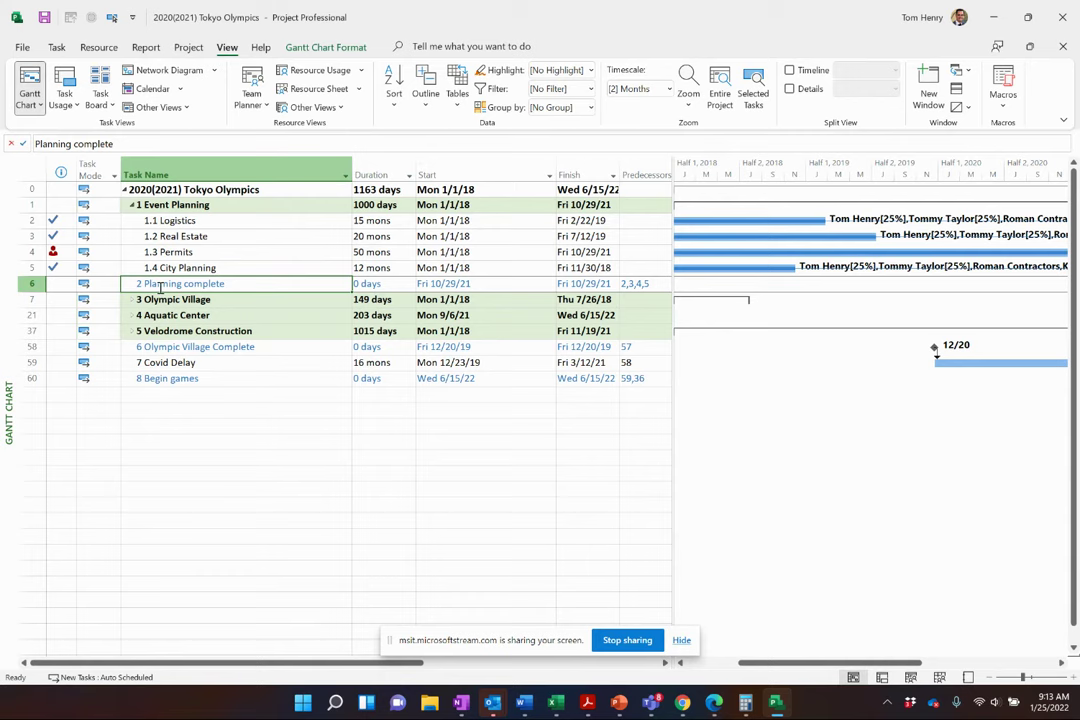
{"action": "left_click", "coordinate": [160, 287]}
{"action": "left_click", "coordinate": [241, 267]}
{"action": "left_click", "coordinate": [229, 284]}
{"action": "left_click", "coordinate": [56, 47]}
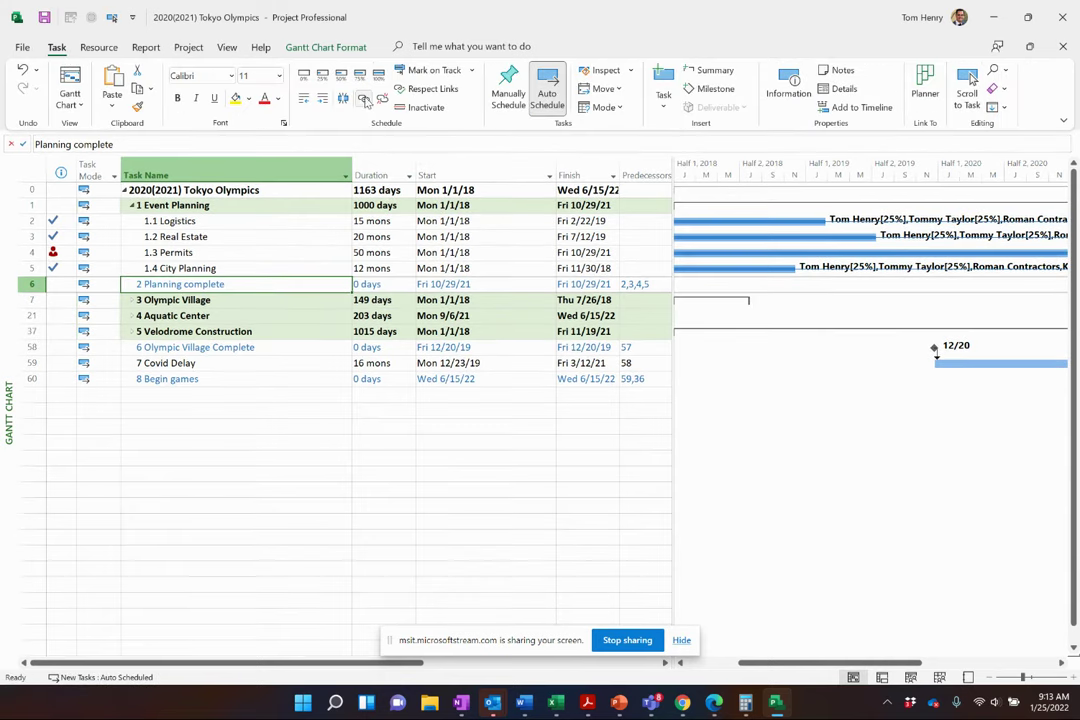
{"action": "left_click", "coordinate": [322, 97]}
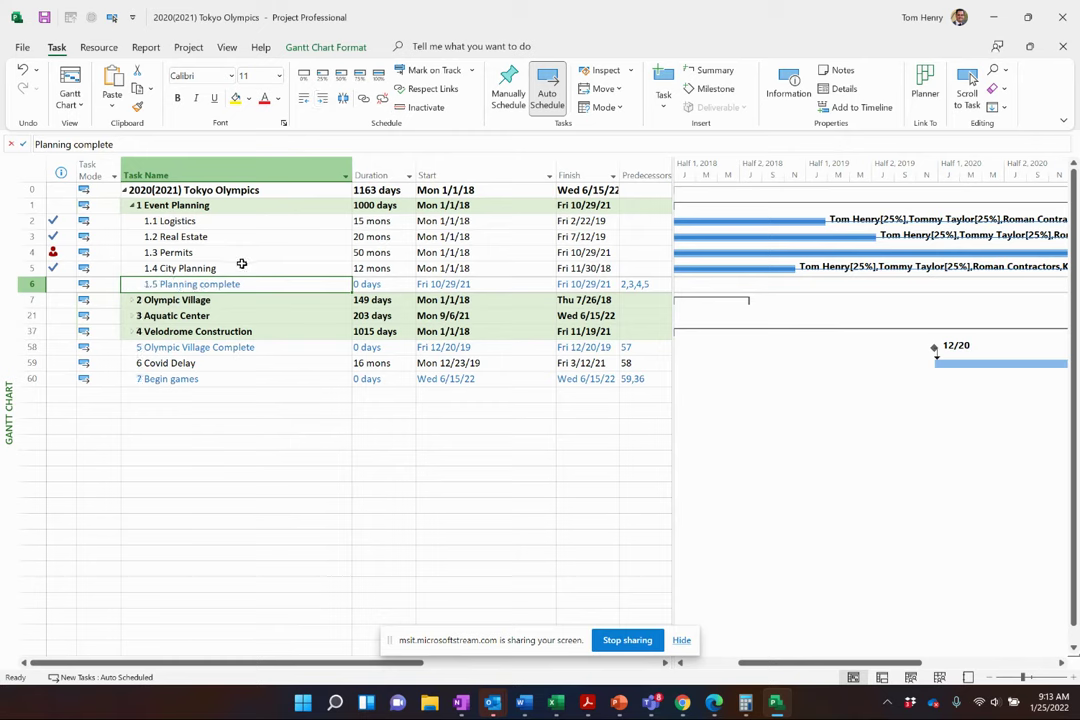
- Check the Planning complete milestone's place in the outline and collapse the Event Planning summary task
{"action": "left_click", "coordinate": [241, 263]}
{"action": "left_click", "coordinate": [134, 206]}
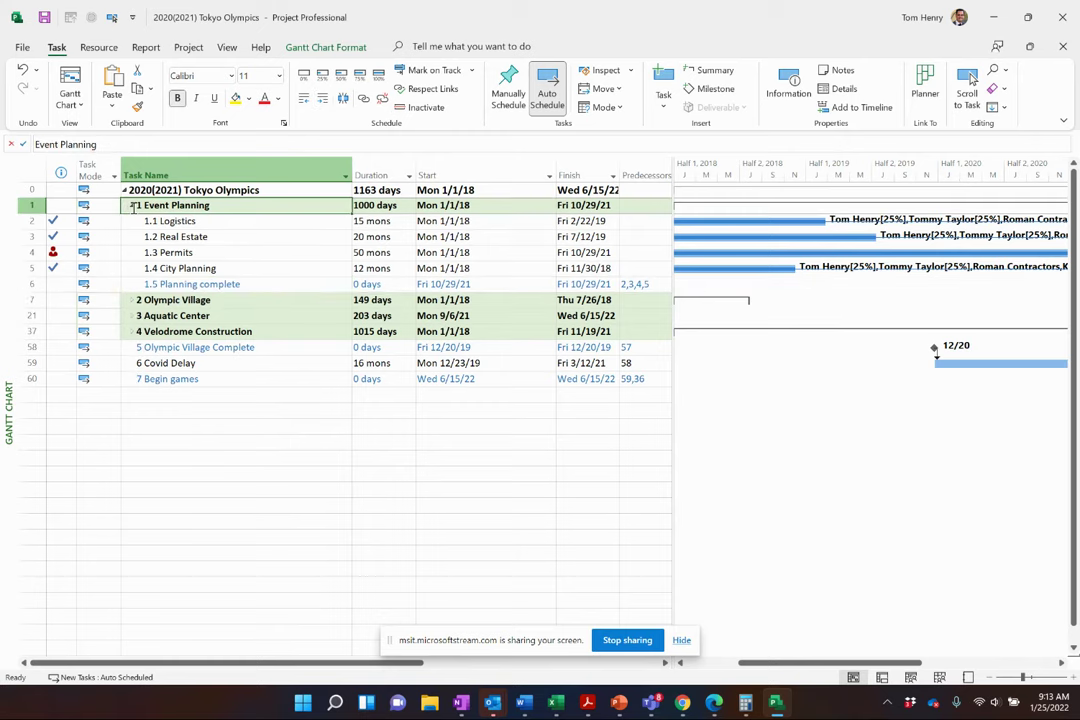
{"action": "left_click", "coordinate": [168, 285]}
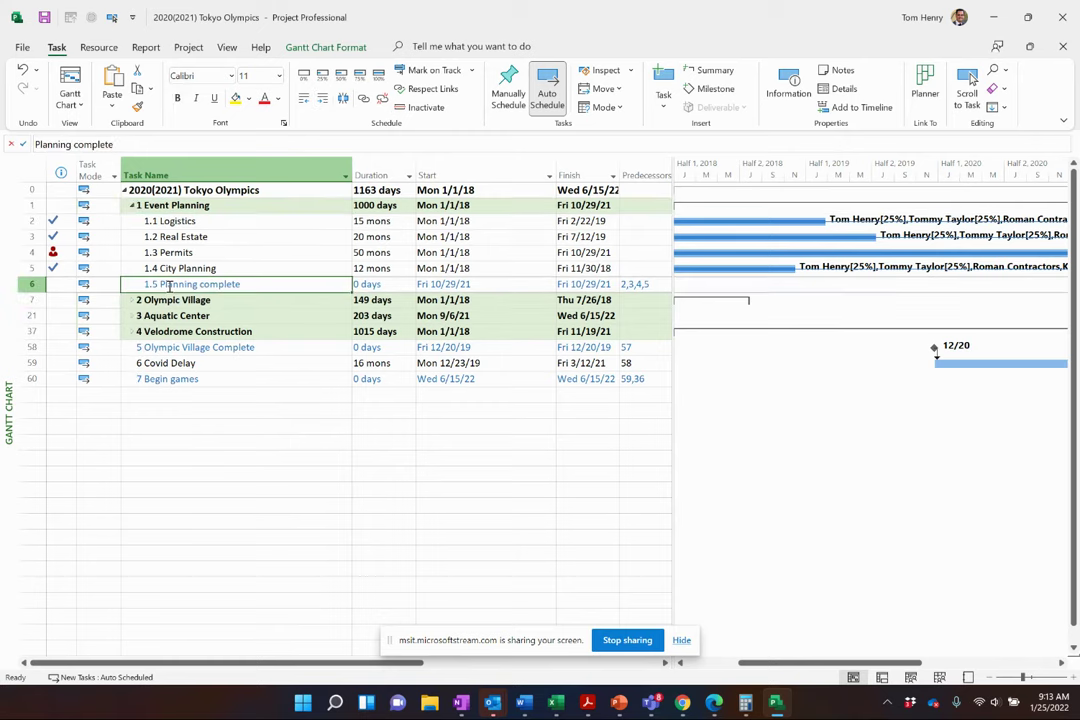
{"action": "key", "text": "Down"}
{"action": "key", "text": "Down"}
{"action": "key", "text": "Down"}
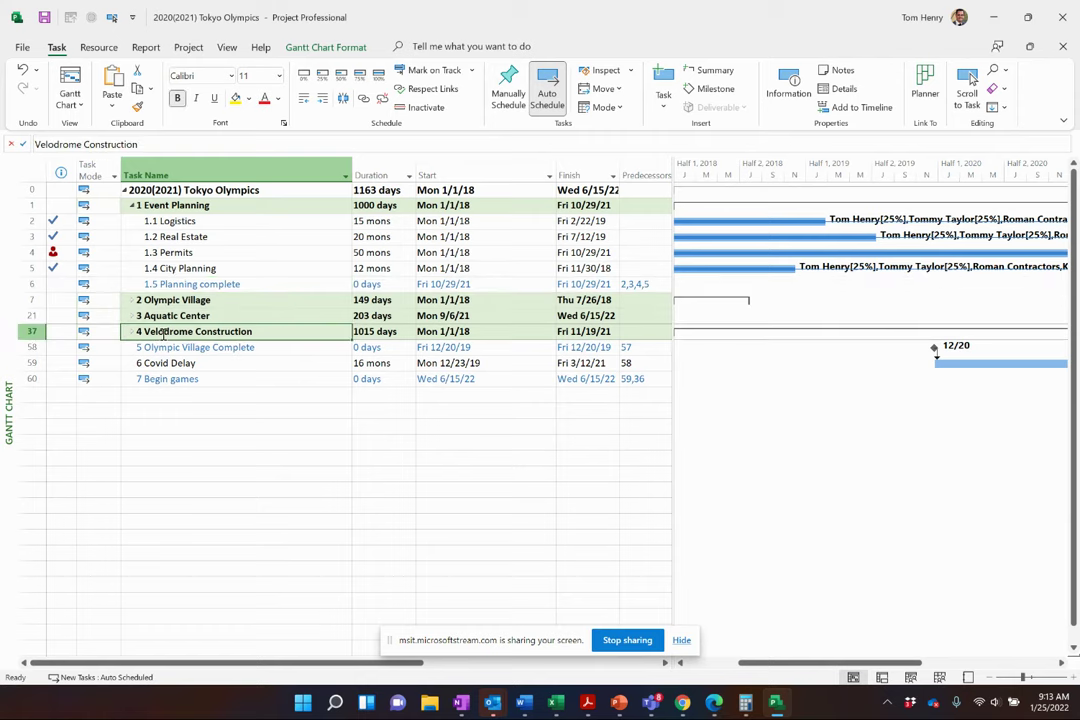
{"action": "left_click", "coordinate": [170, 283]}
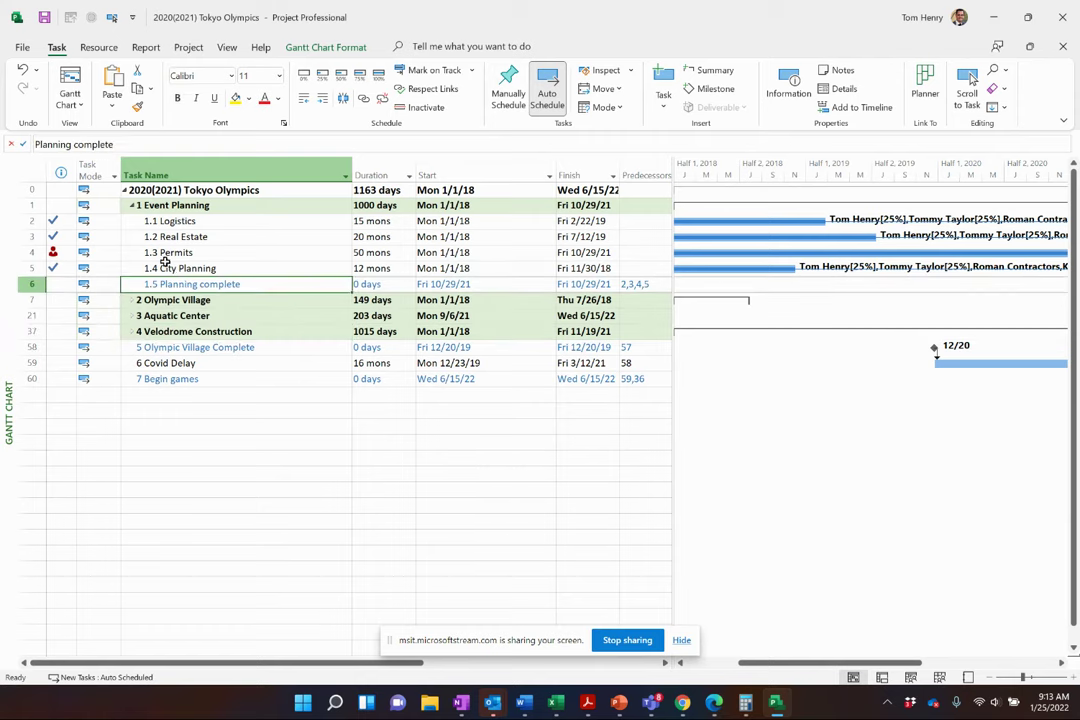
{"action": "left_click", "coordinate": [131, 206]}
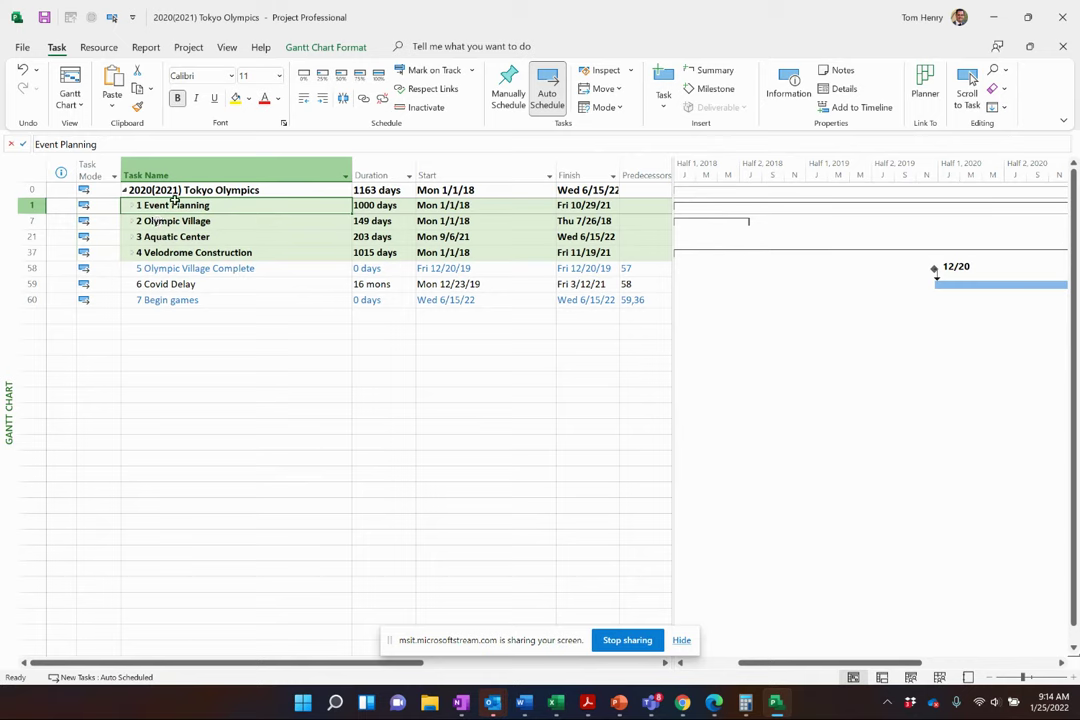
- Insert a WBS column in front of the Task Name column
{"action": "right_click", "coordinate": [142, 170]}
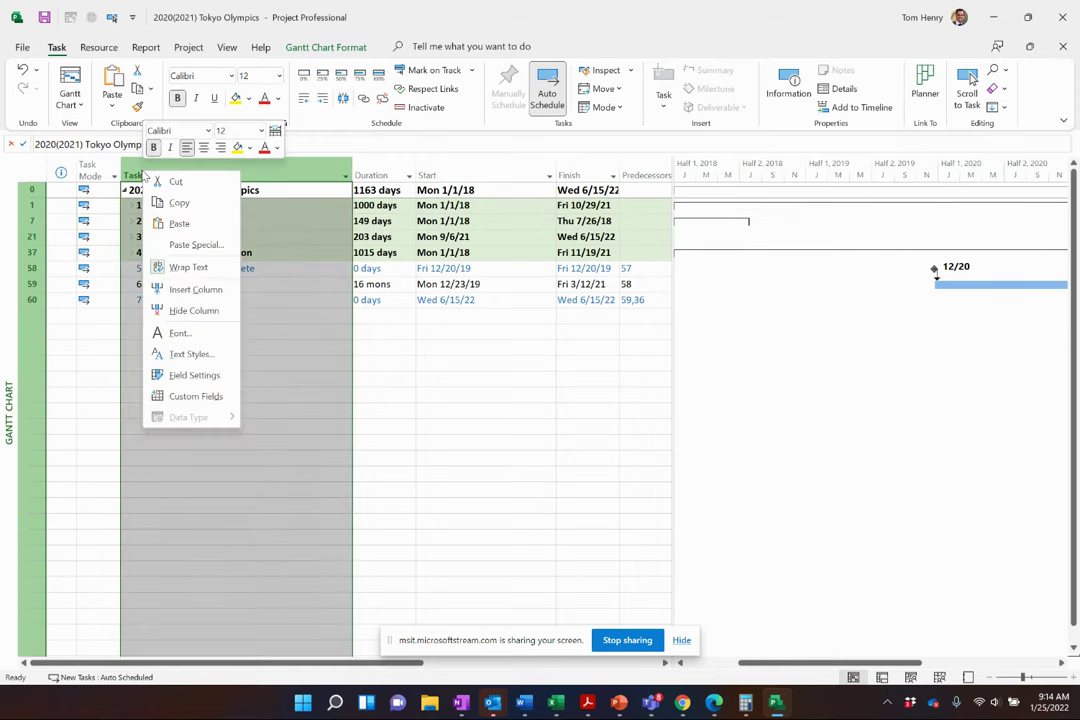
{"action": "left_click", "coordinate": [163, 288]}
{"action": "type", "text": "warning"}
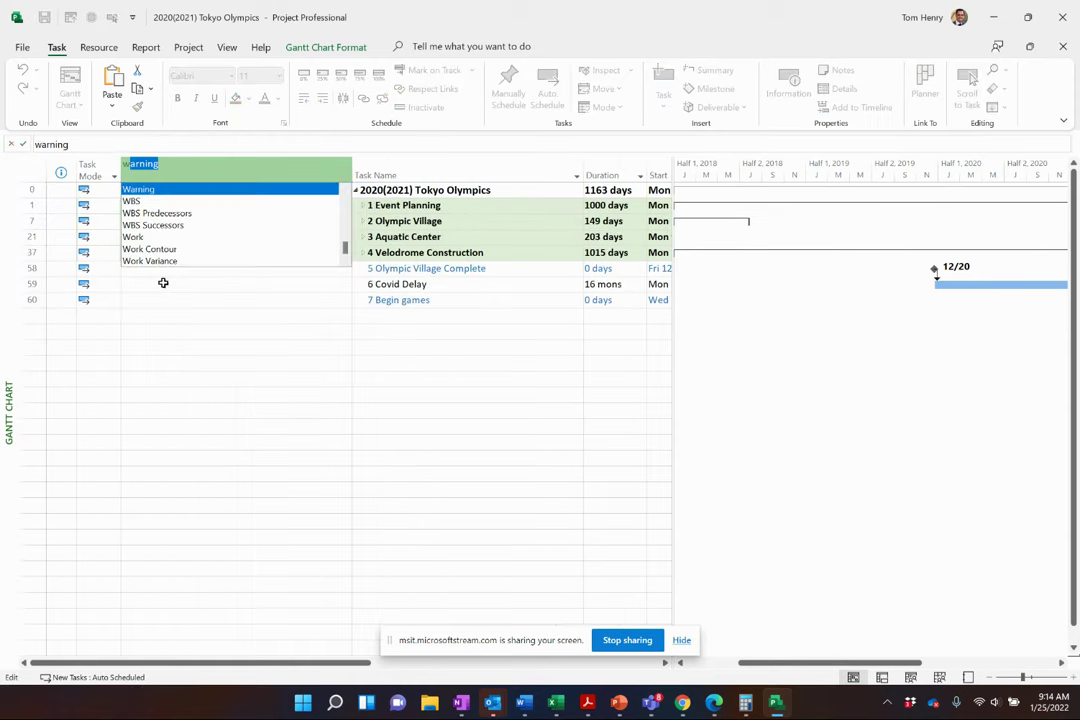
{"action": "left_click", "coordinate": [138, 200]}
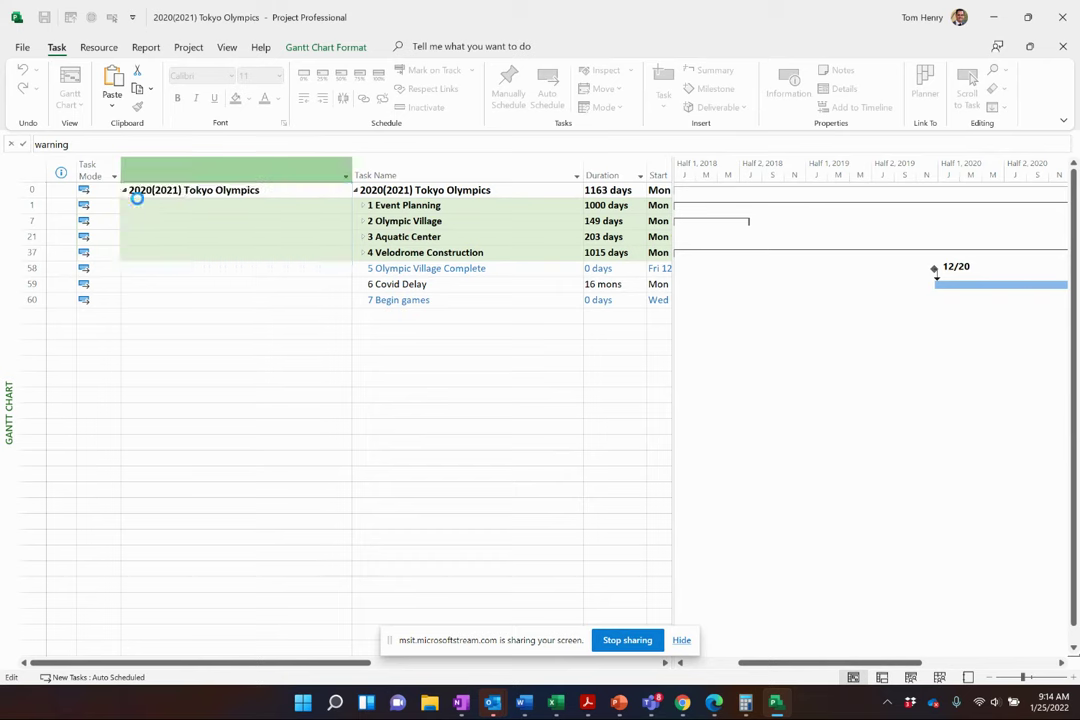
{"action": "left_click", "coordinate": [219, 222]}
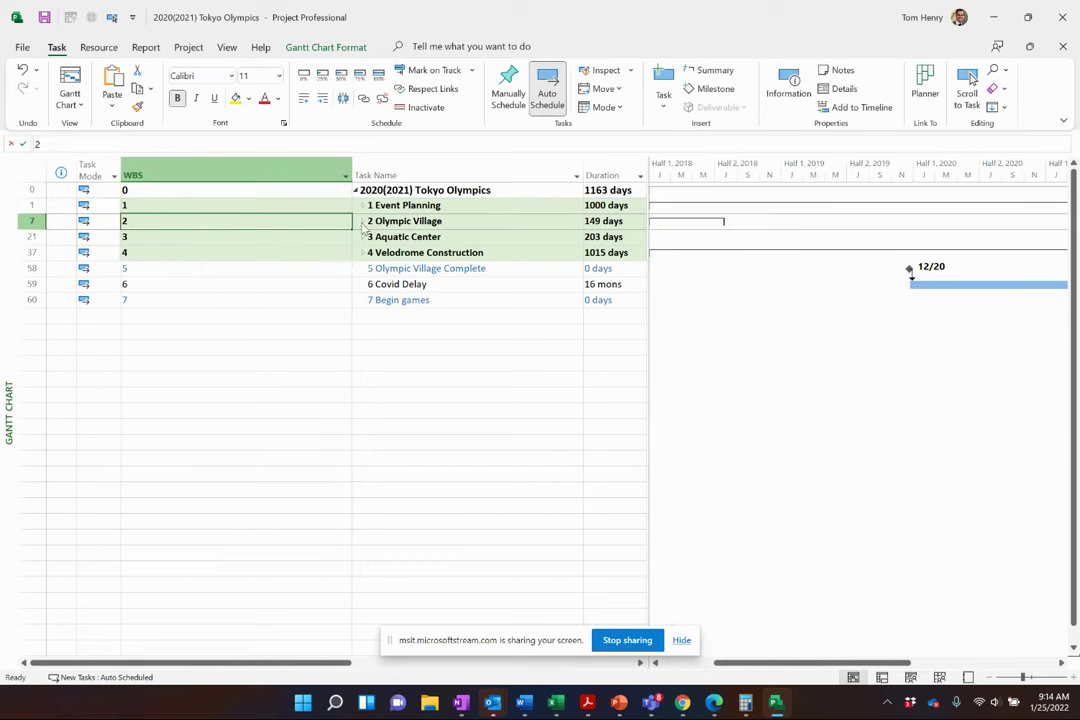
- Expand the Olympic Village summary task and narrow the WBS column to fit its codes
{"action": "left_click", "coordinate": [363, 221]}
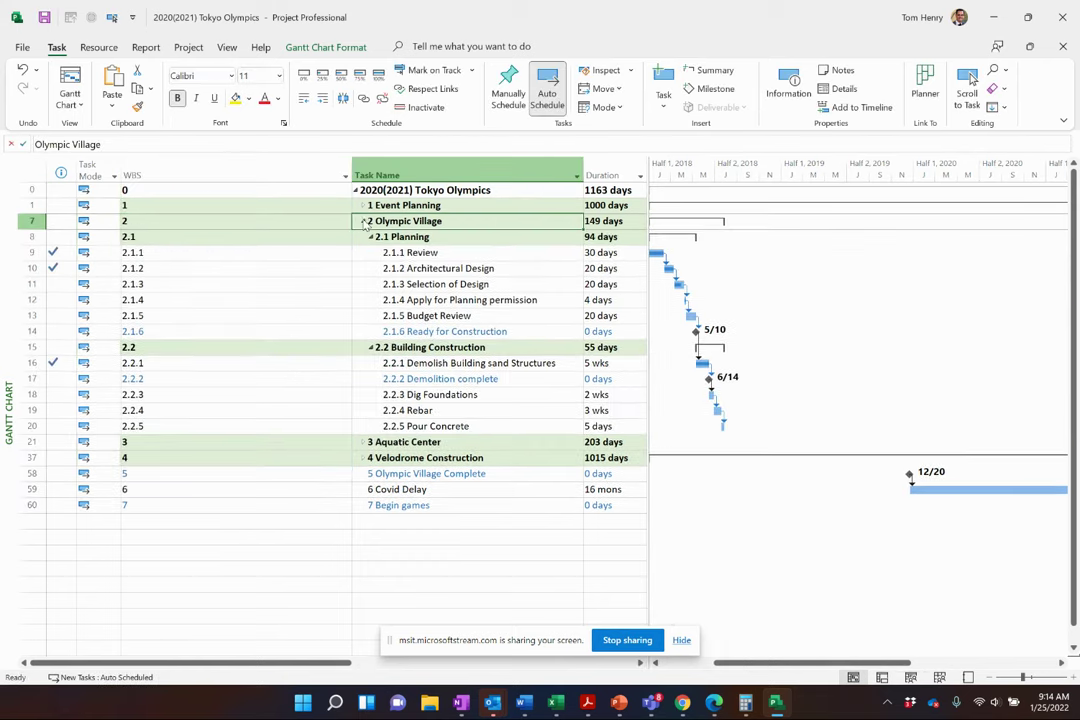
{"action": "left_click", "coordinate": [136, 299]}
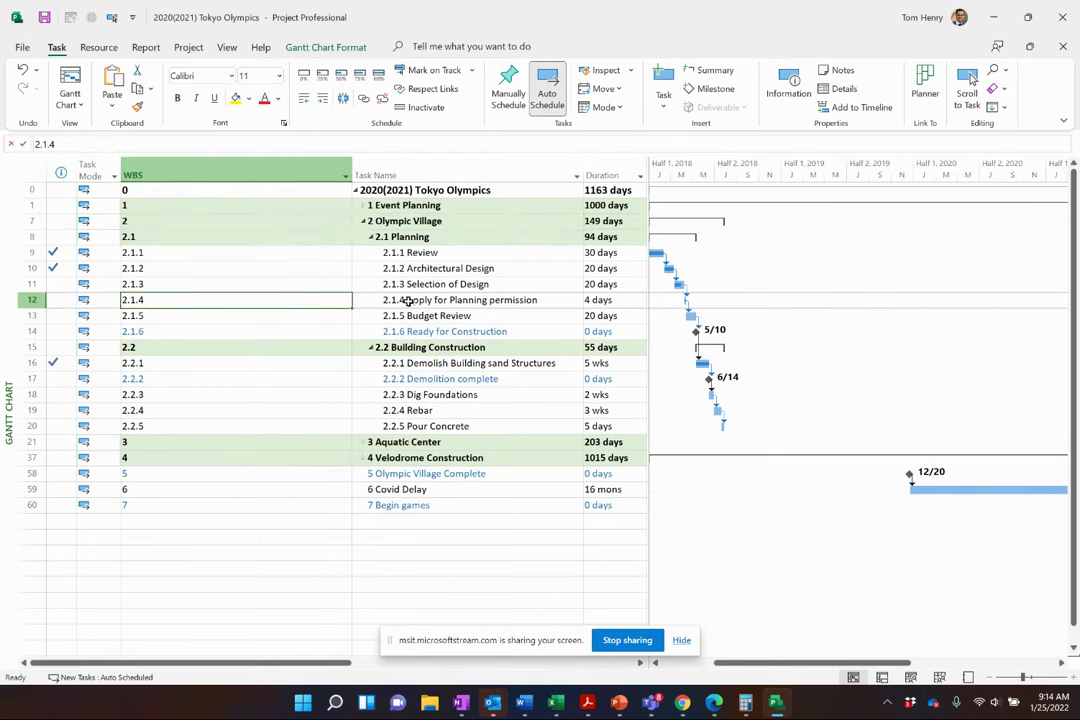
{"action": "left_click_drag", "start_coordinate": [352, 171], "coordinate": [157, 172]}
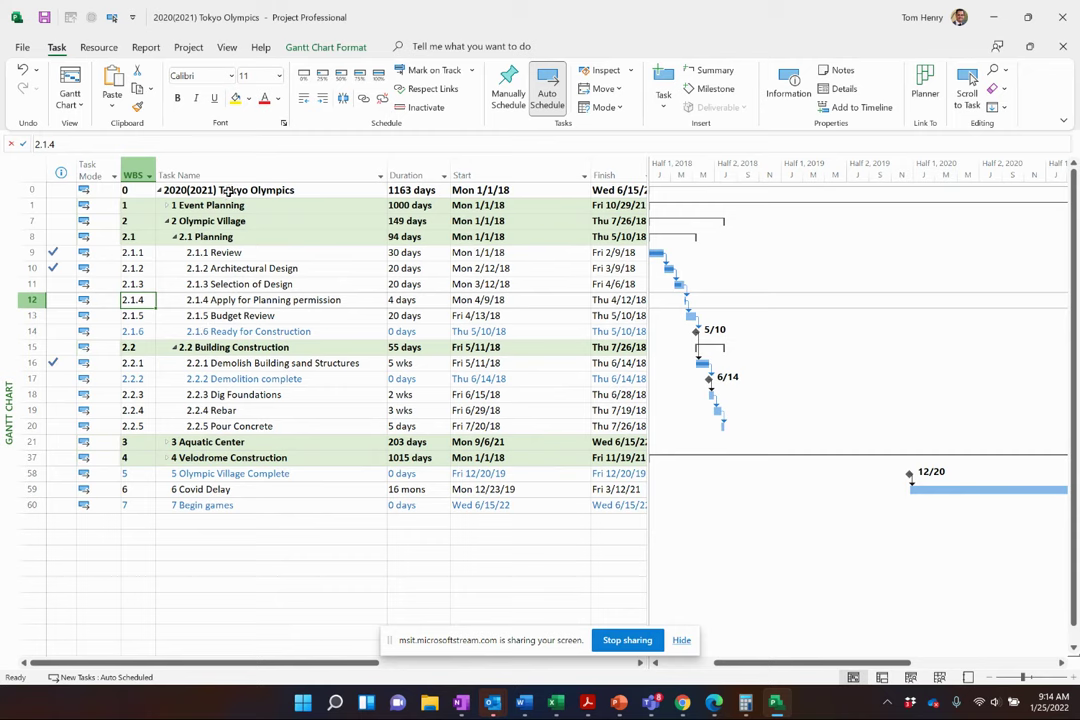
- Hide the outline numbers in the task names, leaving the numbering only in the WBS column
{"action": "left_click", "coordinate": [321, 48]}
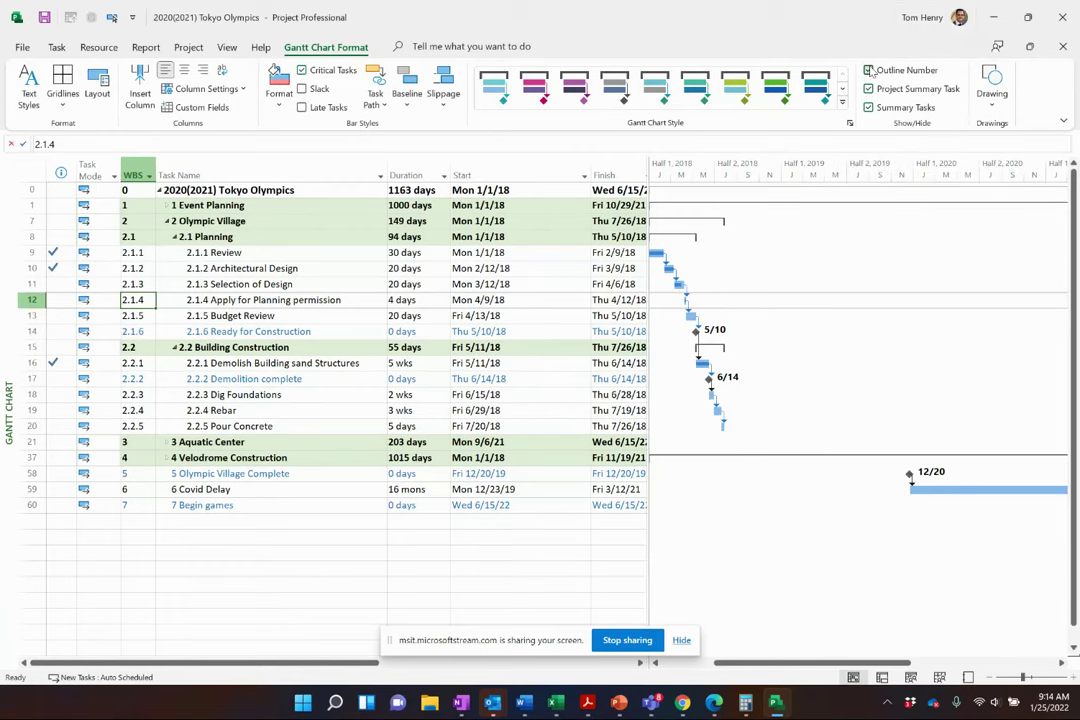
{"action": "left_click", "coordinate": [869, 70]}
{"action": "left_click", "coordinate": [289, 380]}
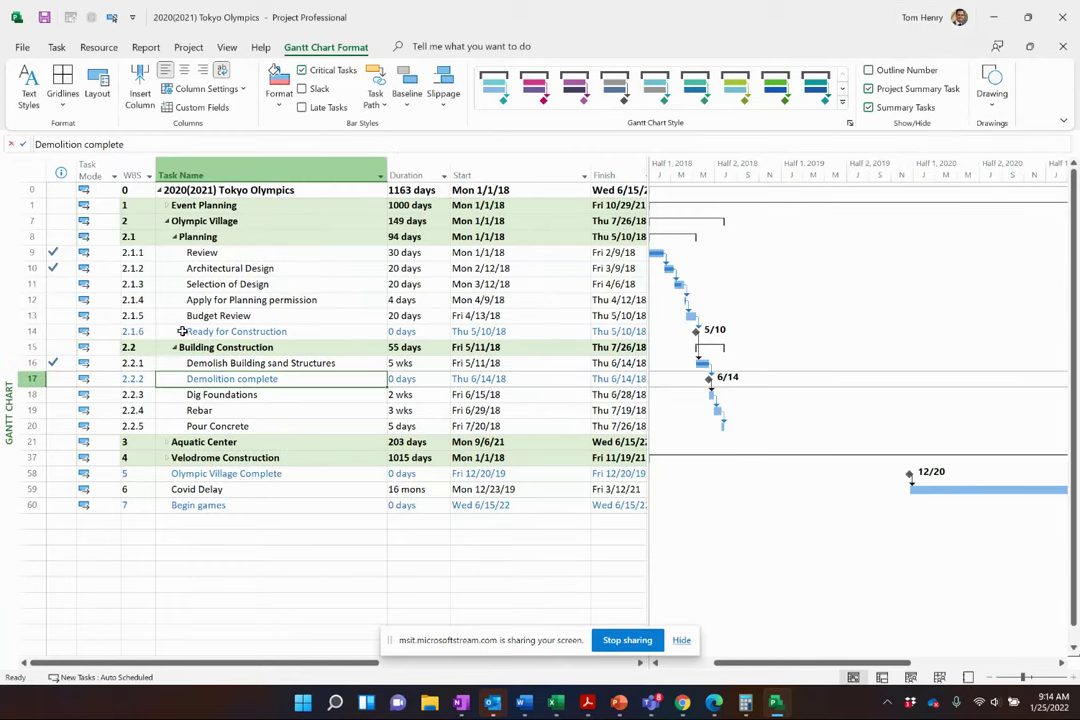